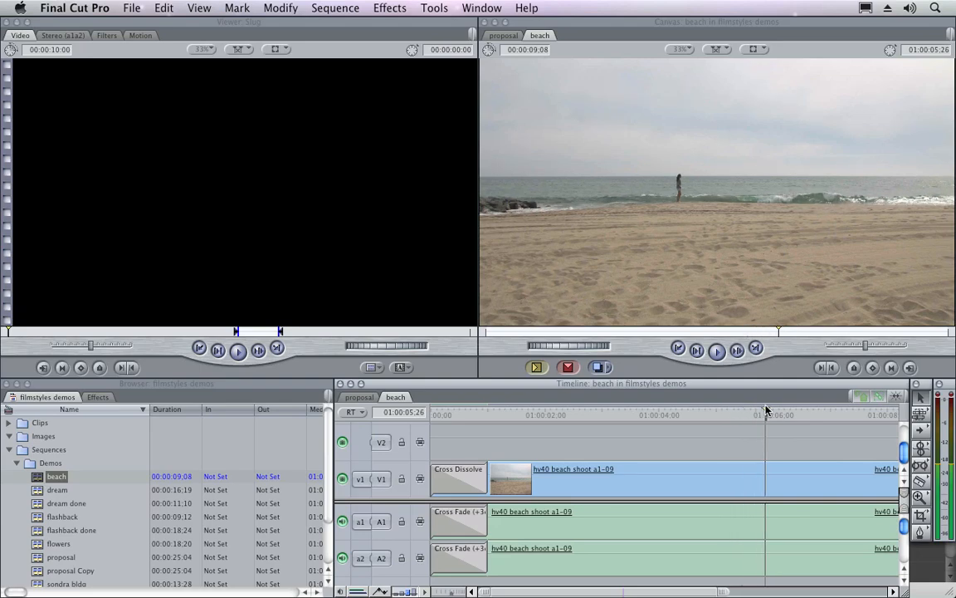
# Step: Open the filters of the hv40 beach shoot a1-09 clip and set the film effect's S-Gamma Amount to 100
pyautogui.doubleClick(714, 486)
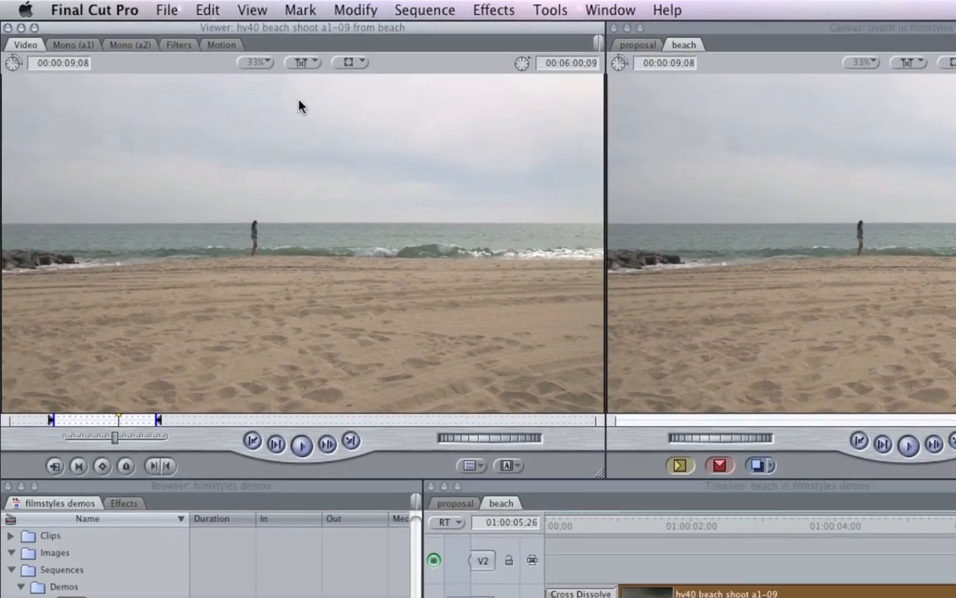
pyautogui.click(178, 44)
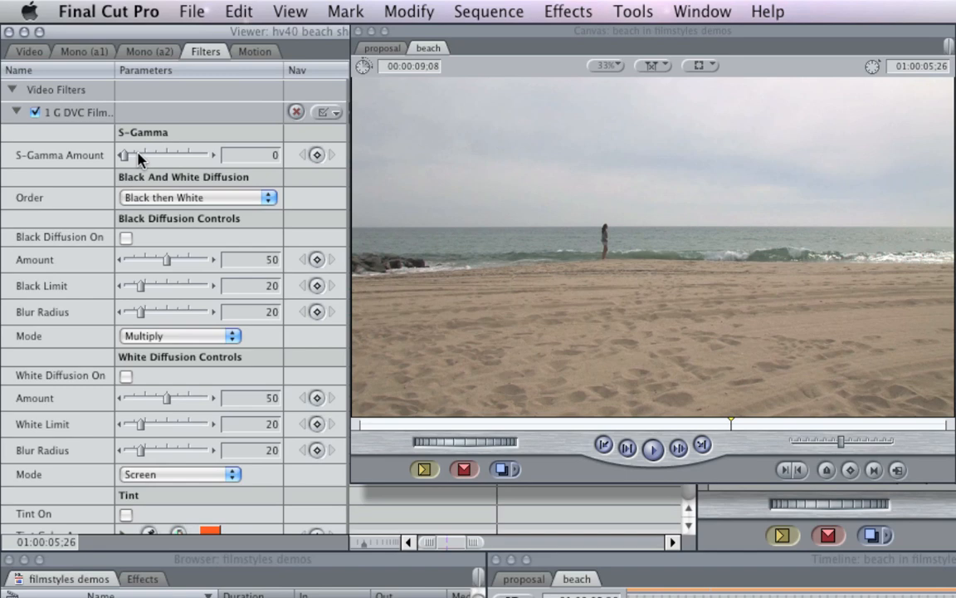
pyautogui.moveTo(138, 158); pyautogui.dragTo(139, 159)
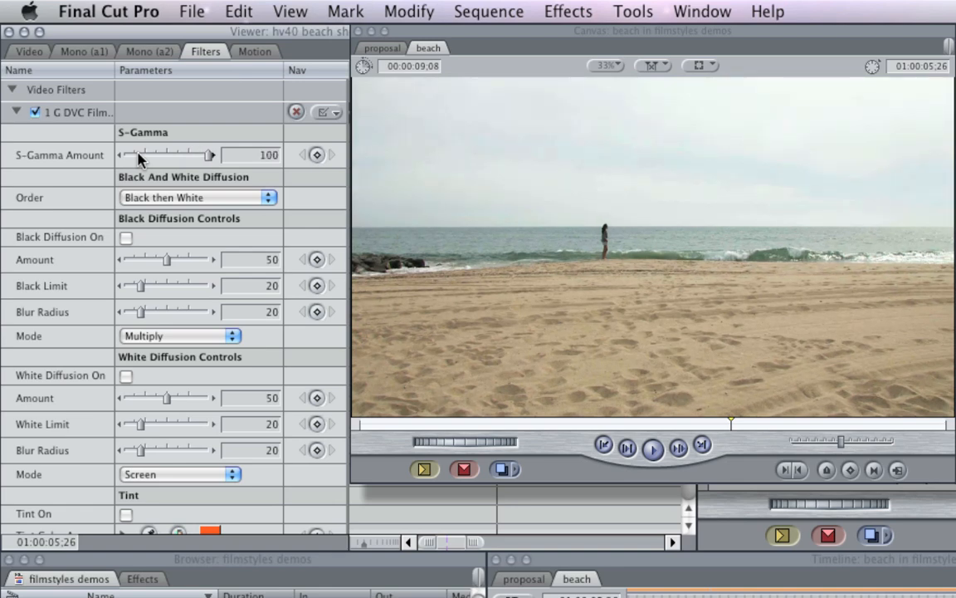
# Step: Compare the beach shot with the film filter disabled and enabled, leaving the filter on
pyautogui.click(35, 112)
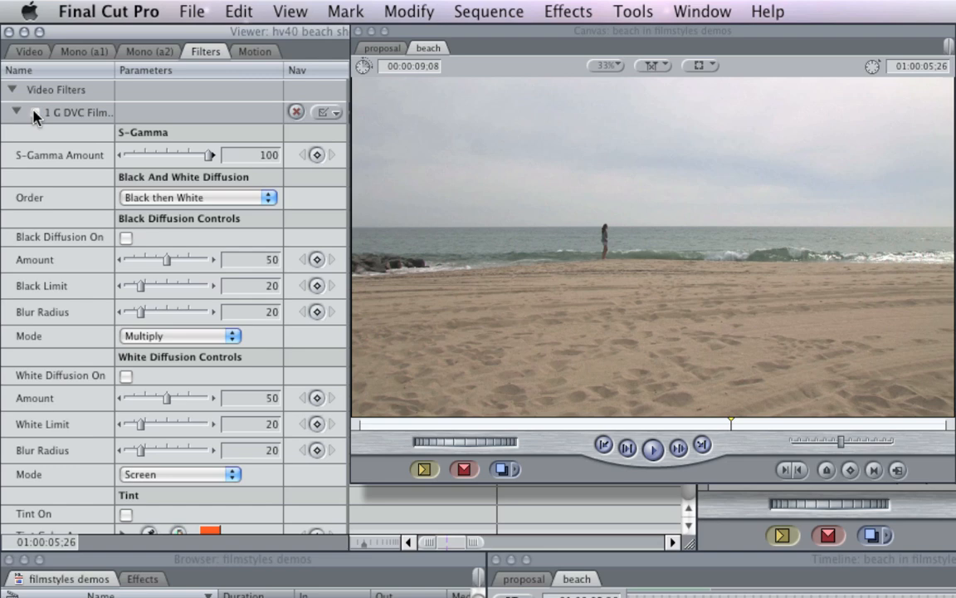
pyautogui.click(35, 112)
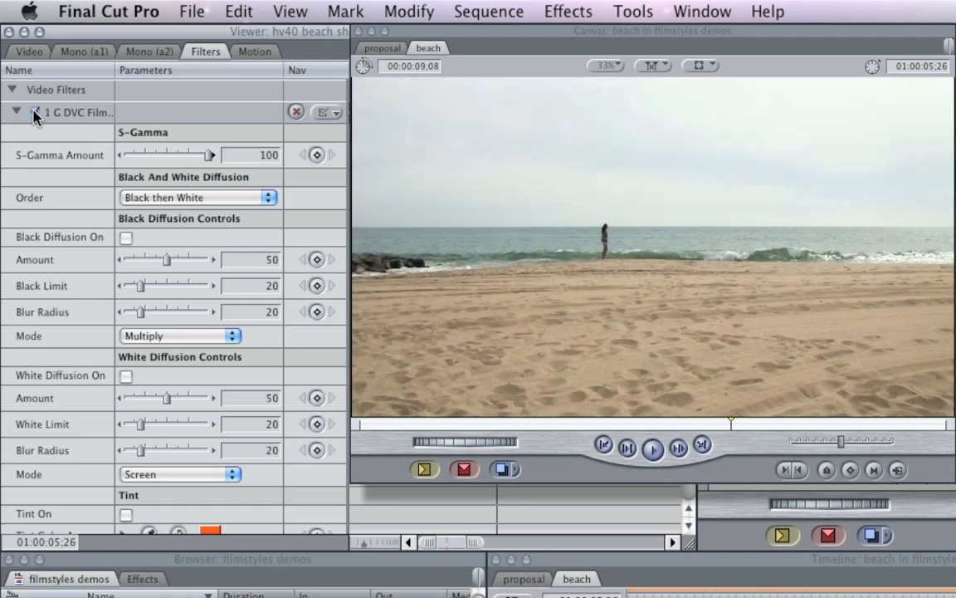
pyautogui.click(35, 112)
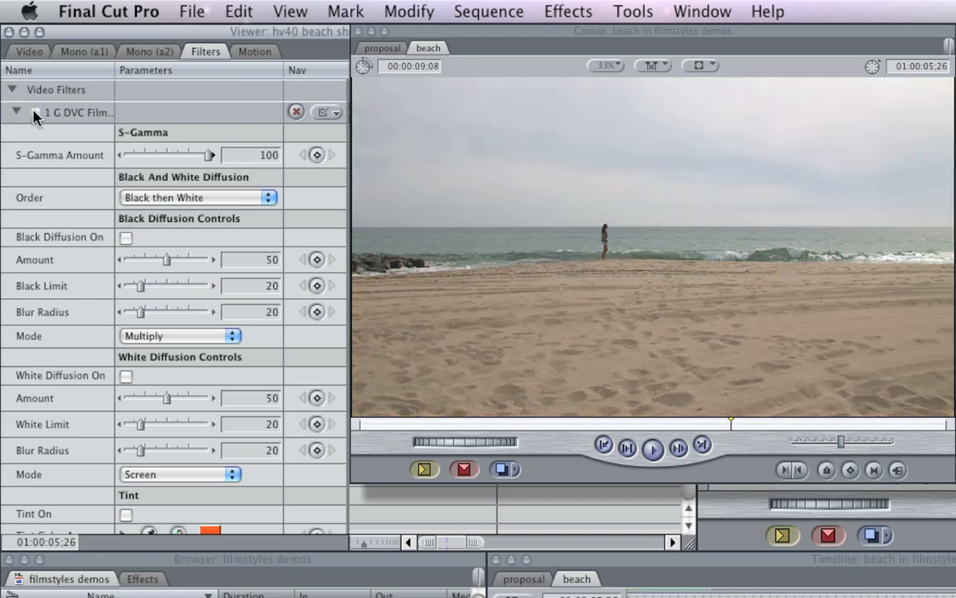
pyautogui.click(35, 112)
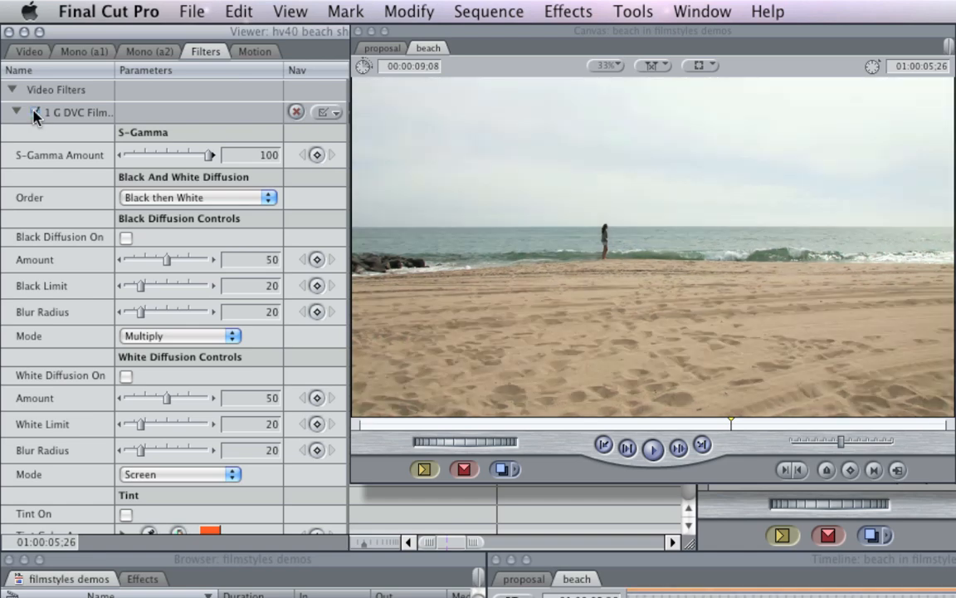
pyautogui.click(35, 112)
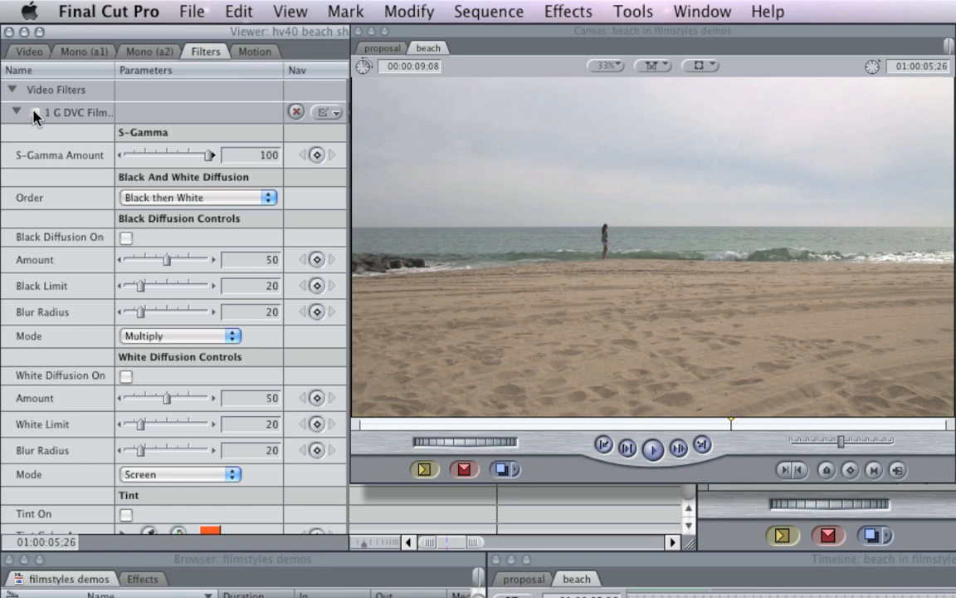
pyautogui.click(35, 112)
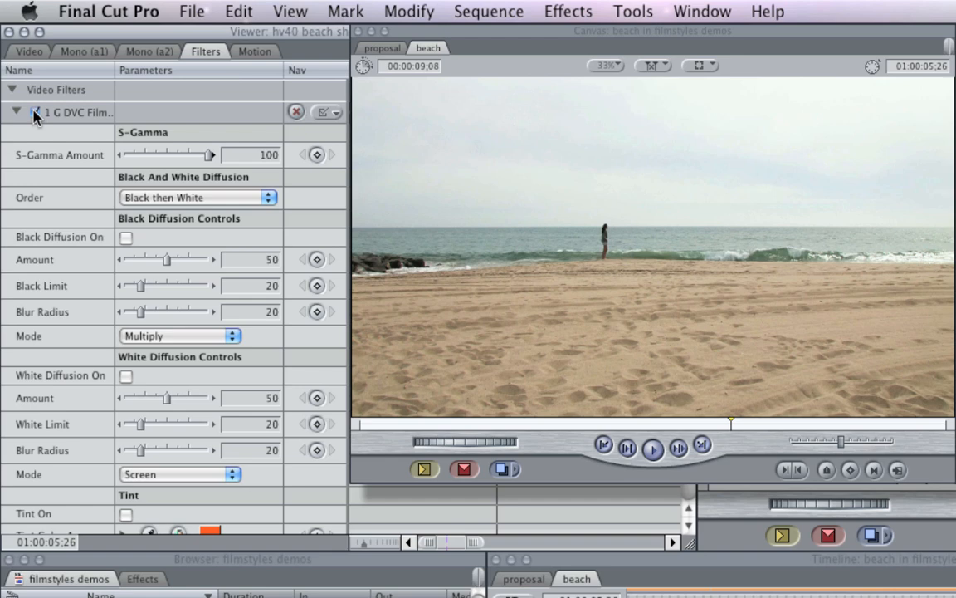
pyautogui.click(35, 112)
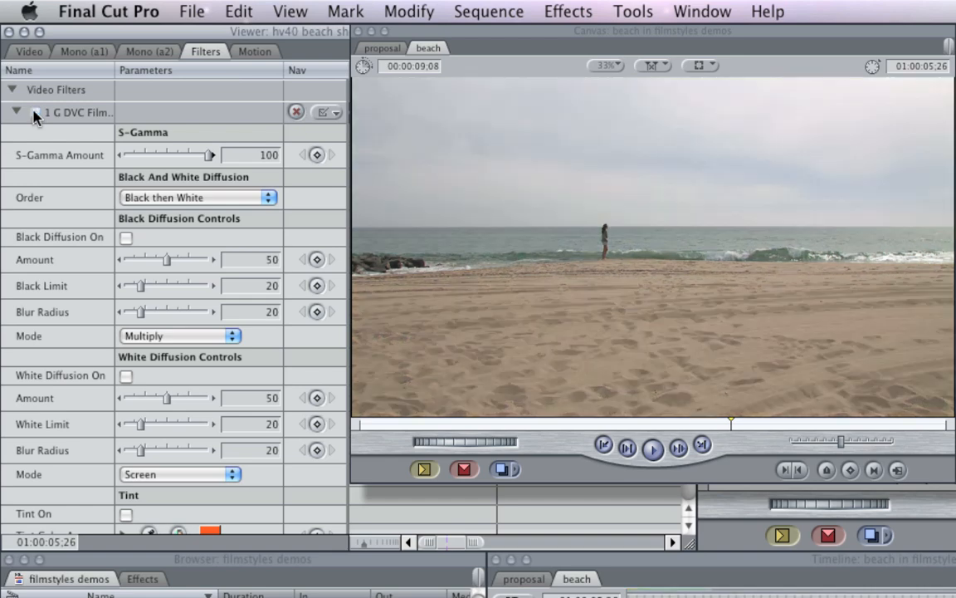
pyautogui.click(35, 112)
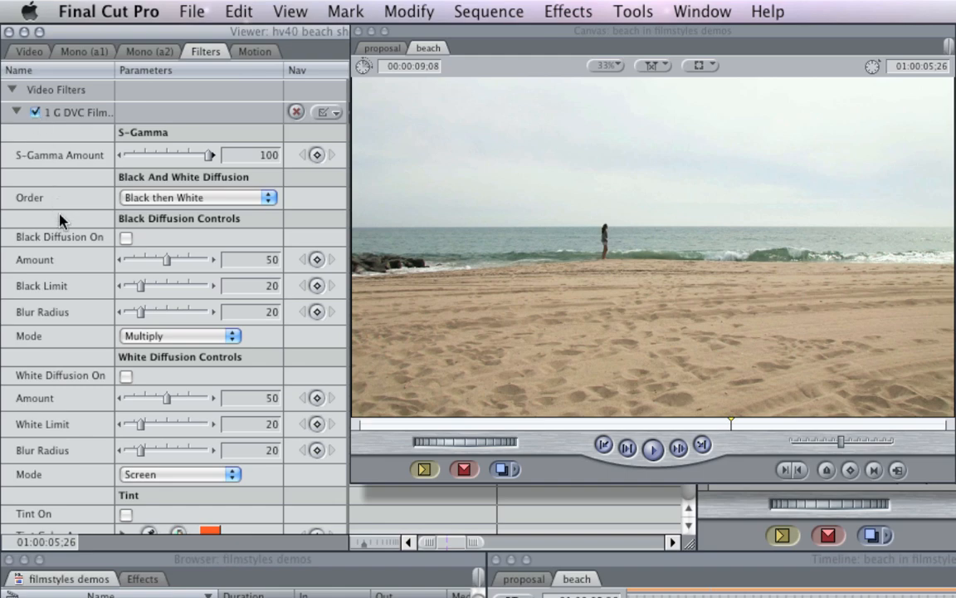
# Step: Set the Tint Gradient Direction to 180 and turn on both Tint and Tint Gradient
pyautogui.scroll(-3, 70, 378)
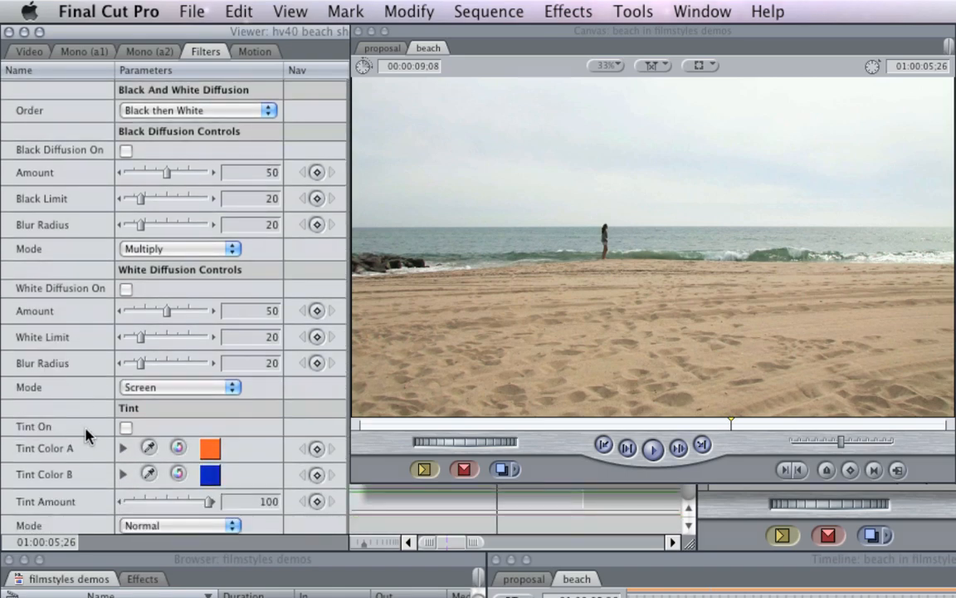
pyautogui.scroll(-2, 79, 428)
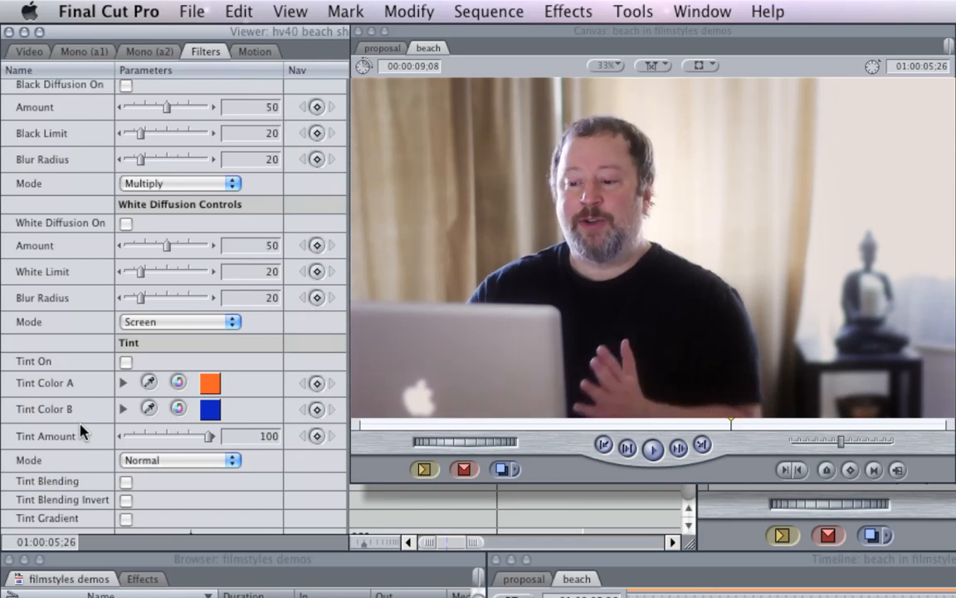
pyautogui.scroll(-4, 80, 430)
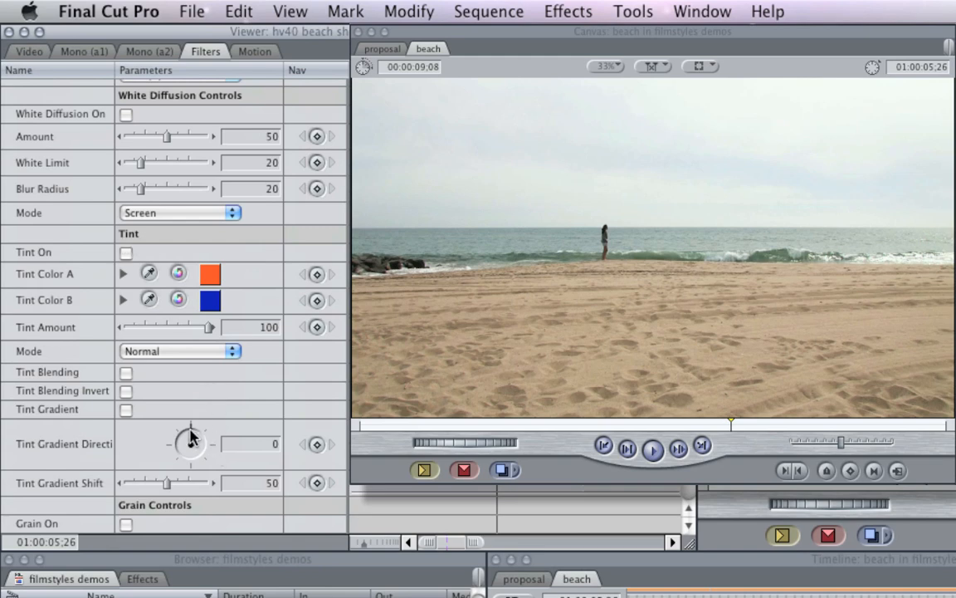
pyautogui.moveTo(189, 441); pyautogui.dragTo(189, 462)
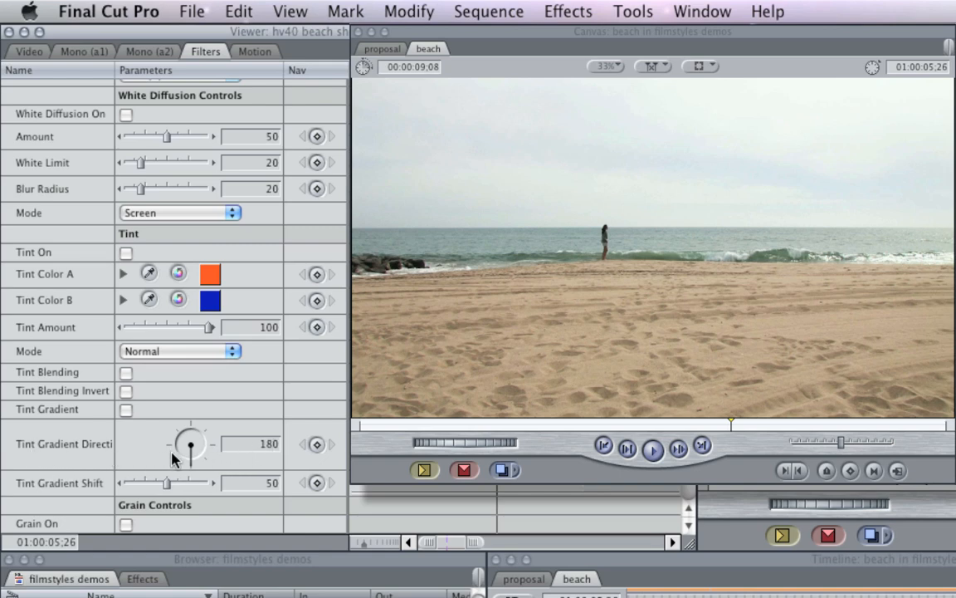
pyautogui.click(125, 252)
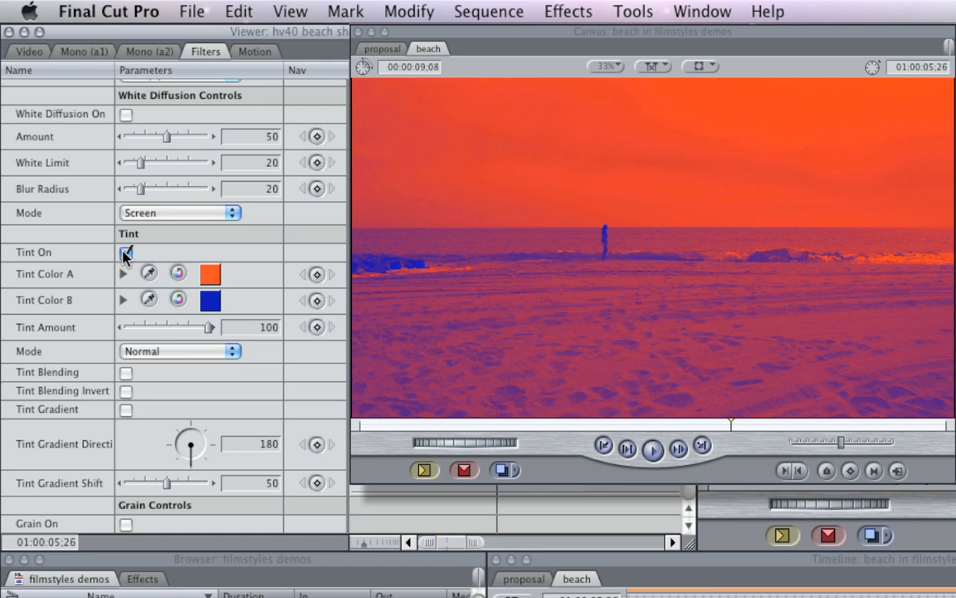
pyautogui.click(126, 410)
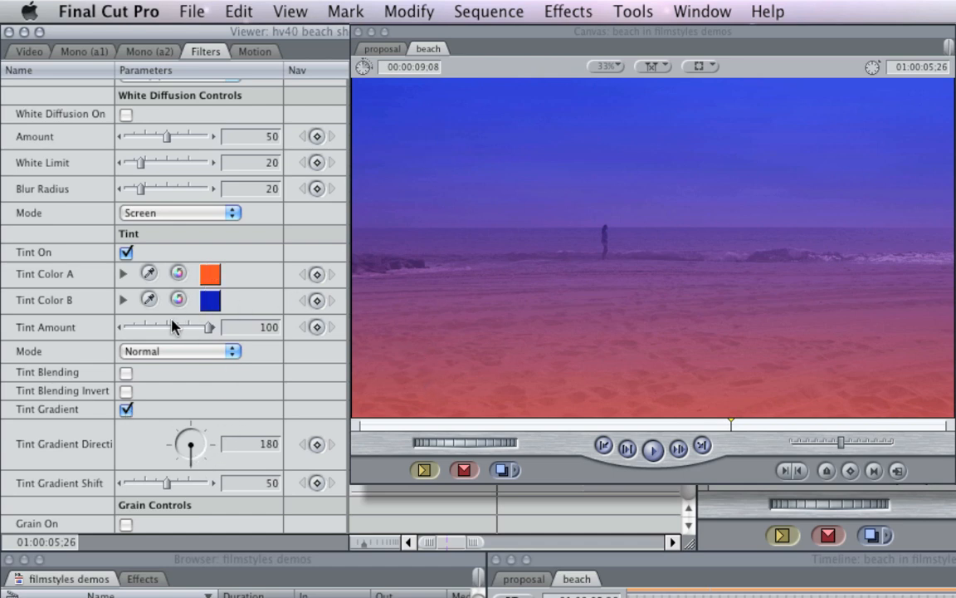
# Step: Make Tint Color A white by setting its saturation to 0, and change the tint's blend mode to Darken
pyautogui.click(123, 274)
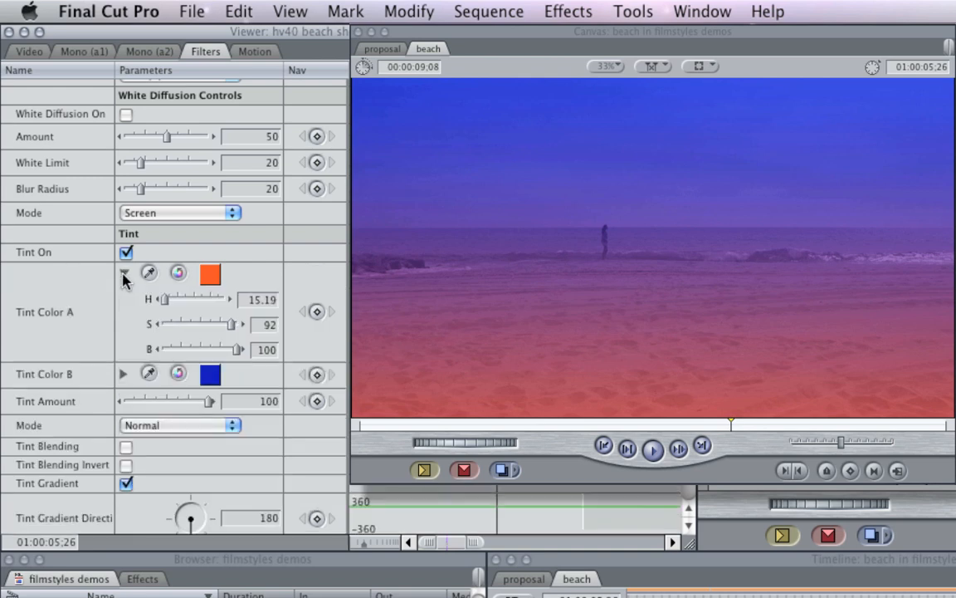
pyautogui.moveTo(181, 325); pyautogui.dragTo(152, 327)
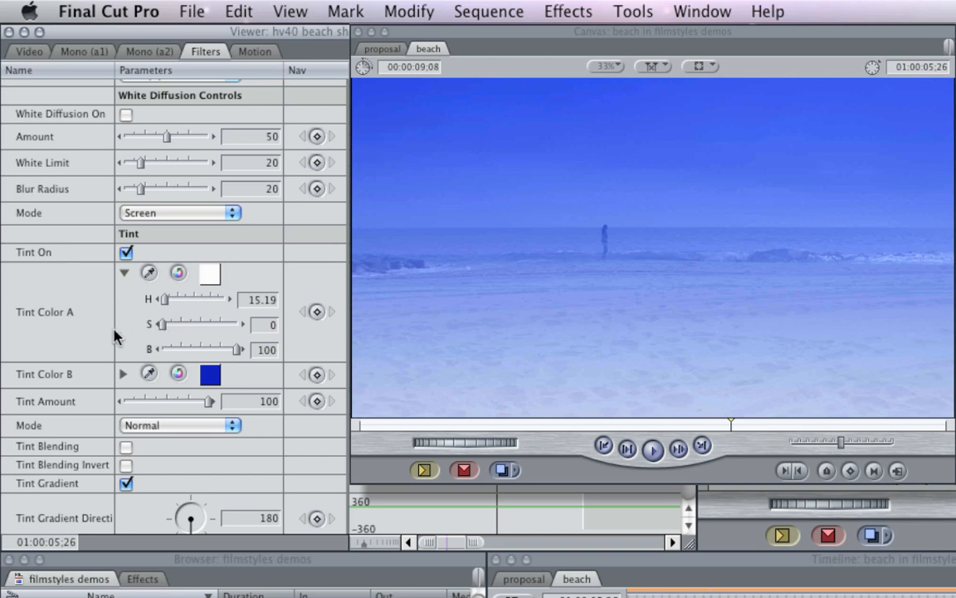
pyautogui.scroll(-1, 99, 344)
pyautogui.click(186, 403)
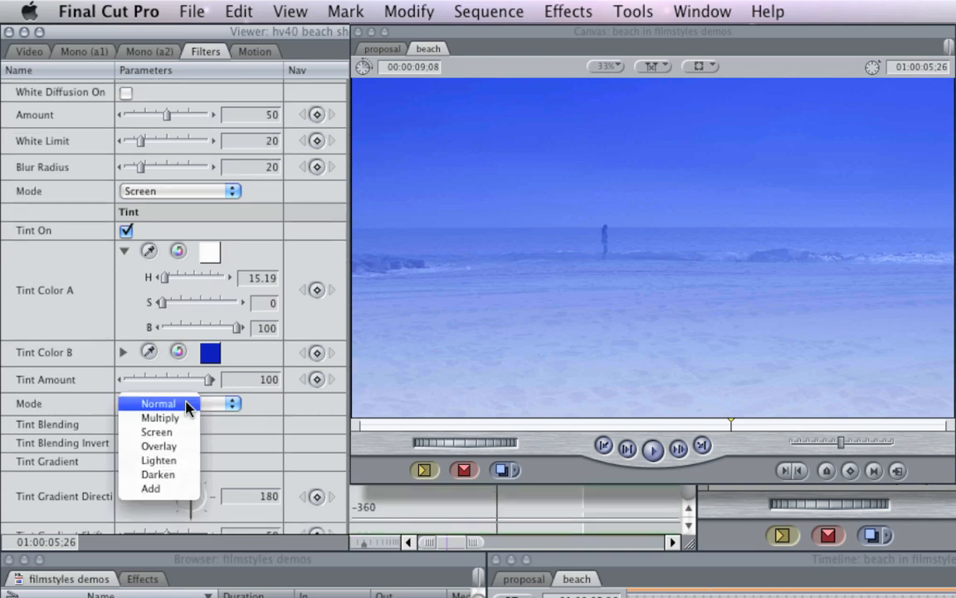
pyautogui.click(170, 474)
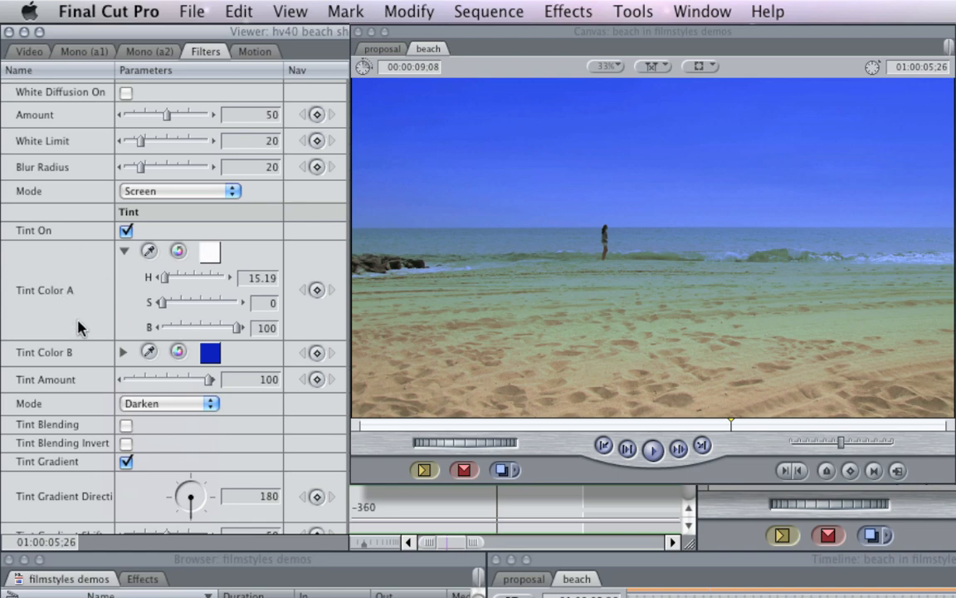
# Step: Set the Tint Gradient Shift to 24 so the blue tint covers only the sky
pyautogui.scroll(-2, 79, 326)
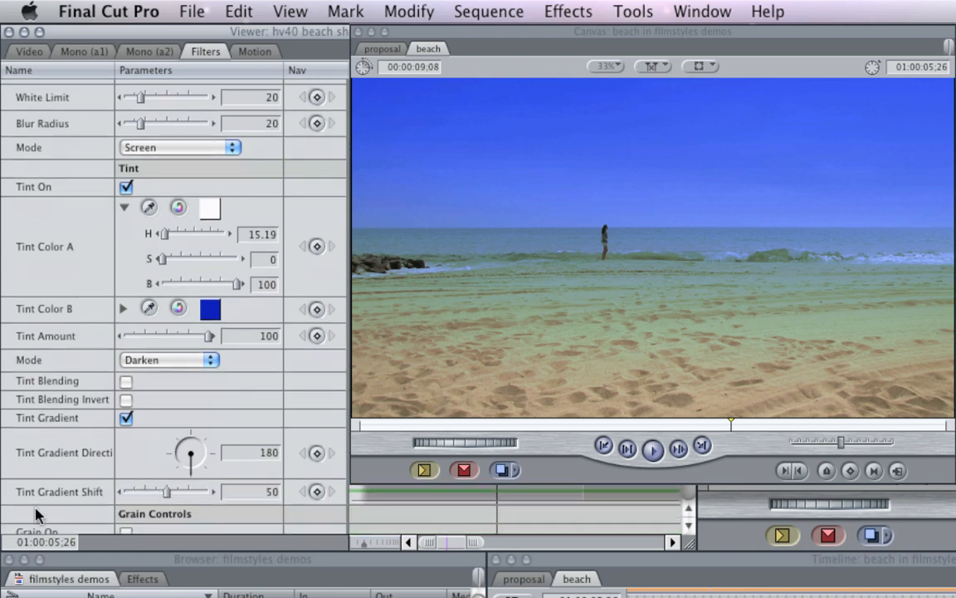
pyautogui.click(154, 493)
pyautogui.moveTo(153, 493); pyautogui.dragTo(154, 494)
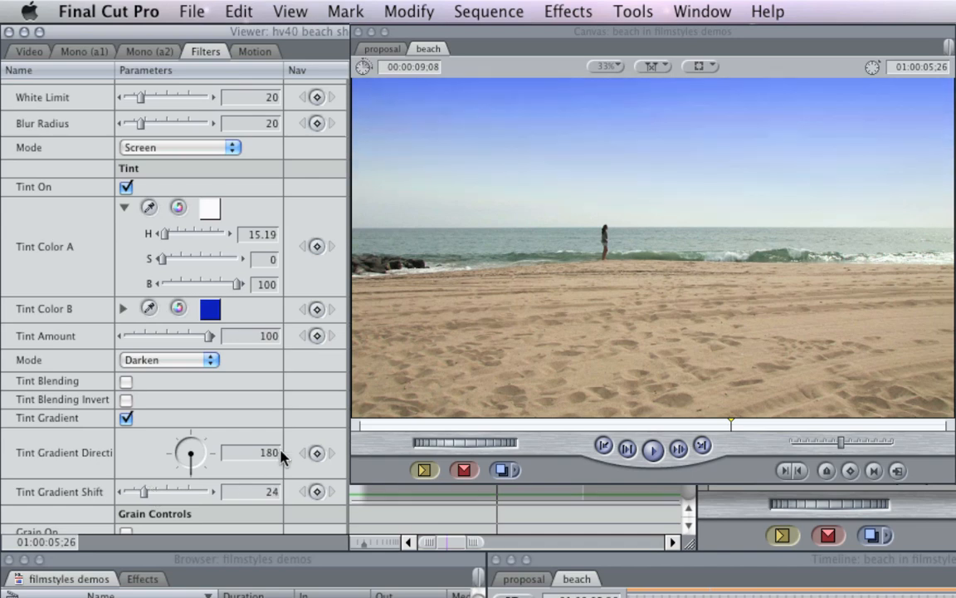
# Step: Set Tint Color B's hue to 226 and compare the shot with the tint off and on
pyautogui.click(123, 312)
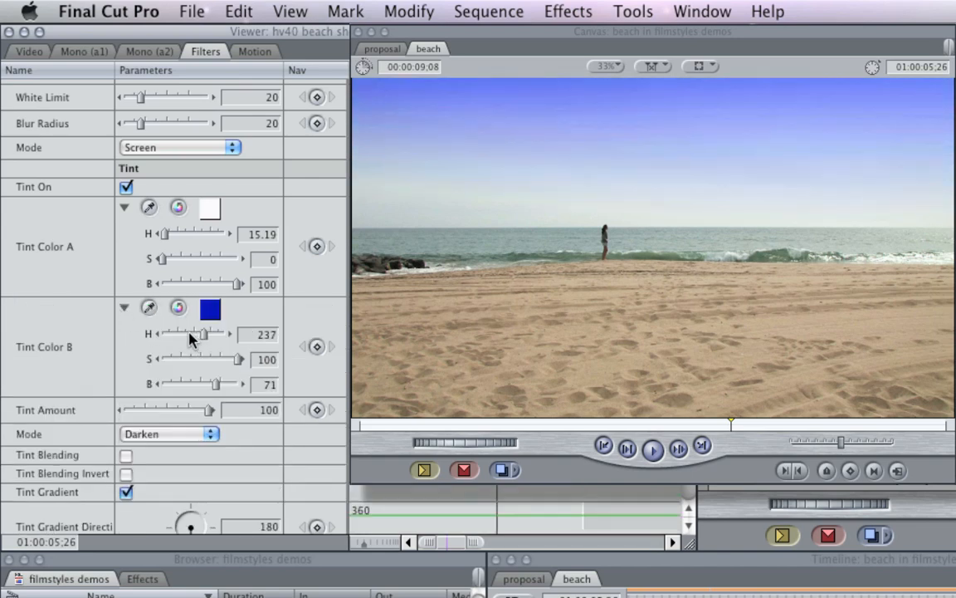
pyautogui.moveTo(190, 332); pyautogui.dragTo(190, 336)
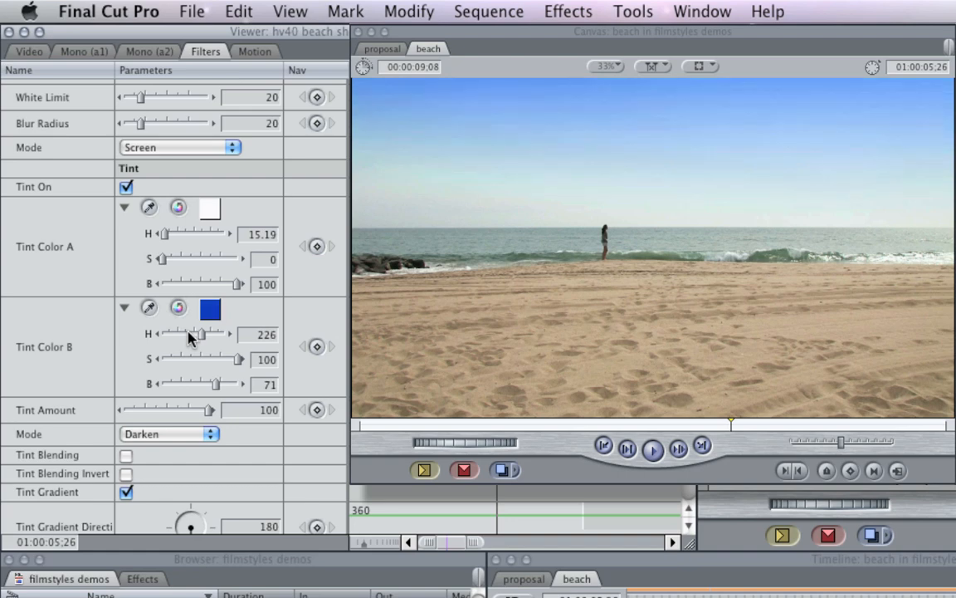
pyautogui.click(126, 187)
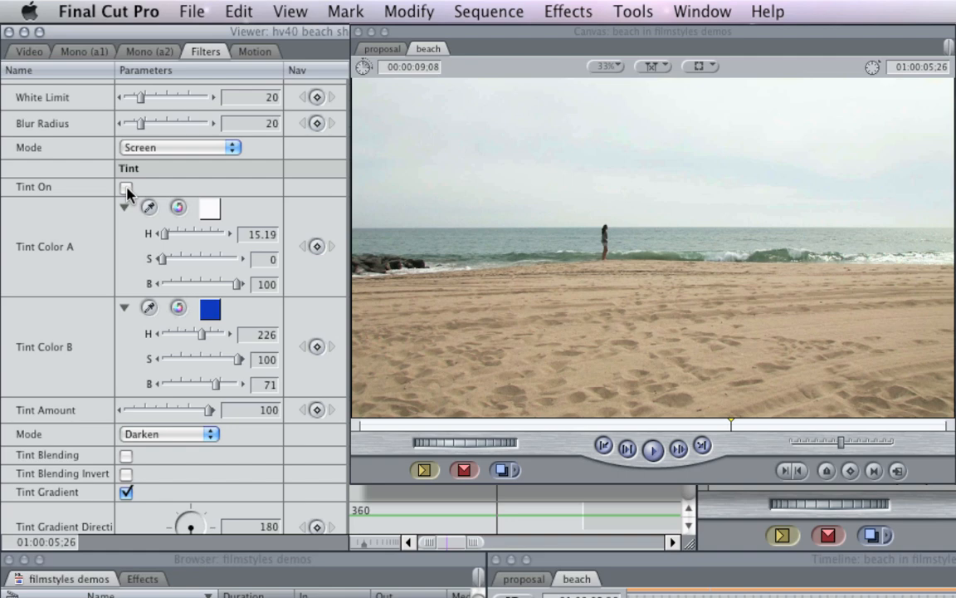
pyautogui.click(126, 188)
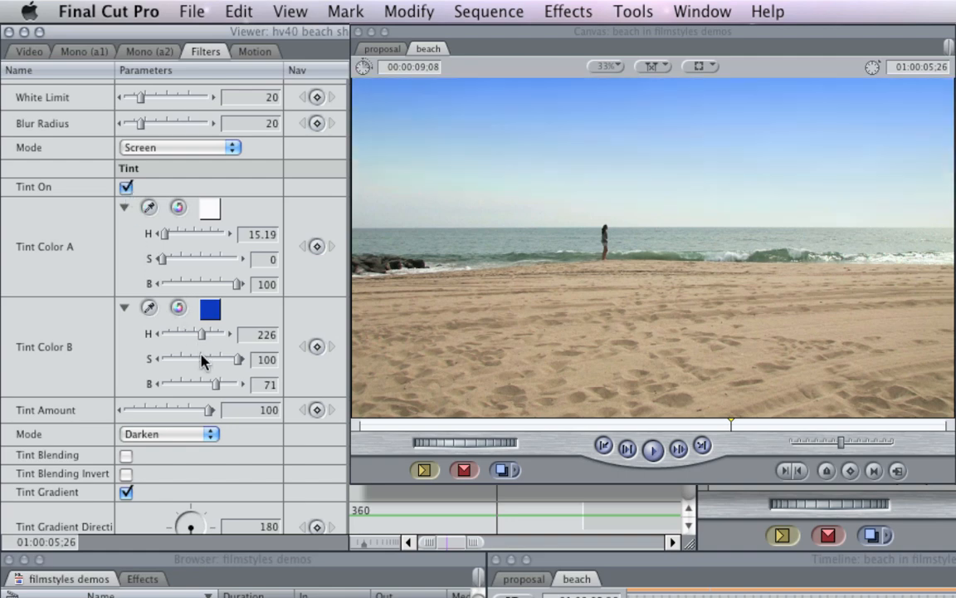
# Step: Set Tint Color B's saturation to 86
pyautogui.scroll(-5, 199, 358)
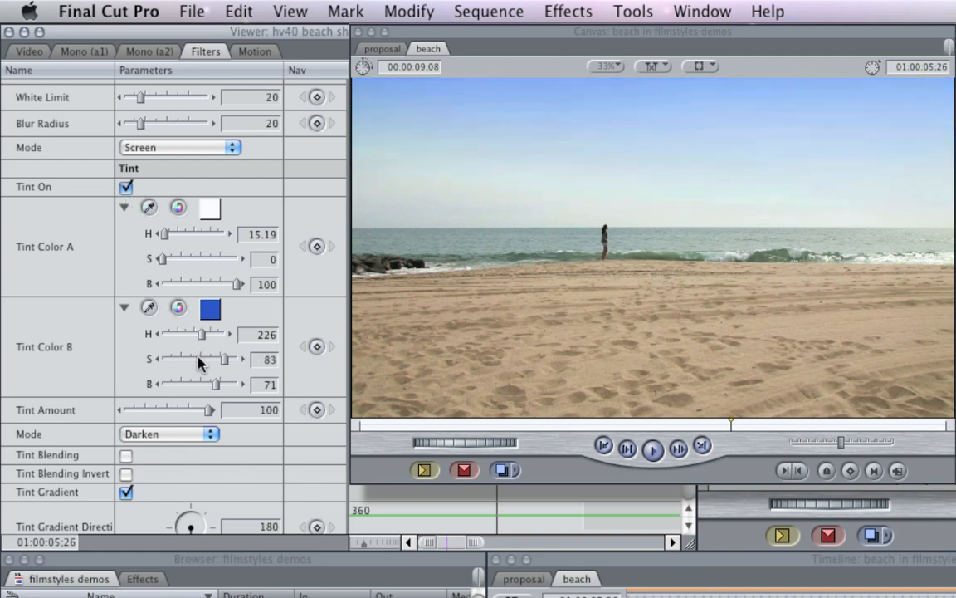
pyautogui.scroll(2, 199, 358)
pyautogui.scroll(1, 199, 359)
pyautogui.scroll(-3, 198, 361)
# Step: Darken the sky gradient by setting Tint Color B's brightness to 12
pyautogui.scroll(-8, 197, 385)
pyautogui.scroll(-5, 197, 385)
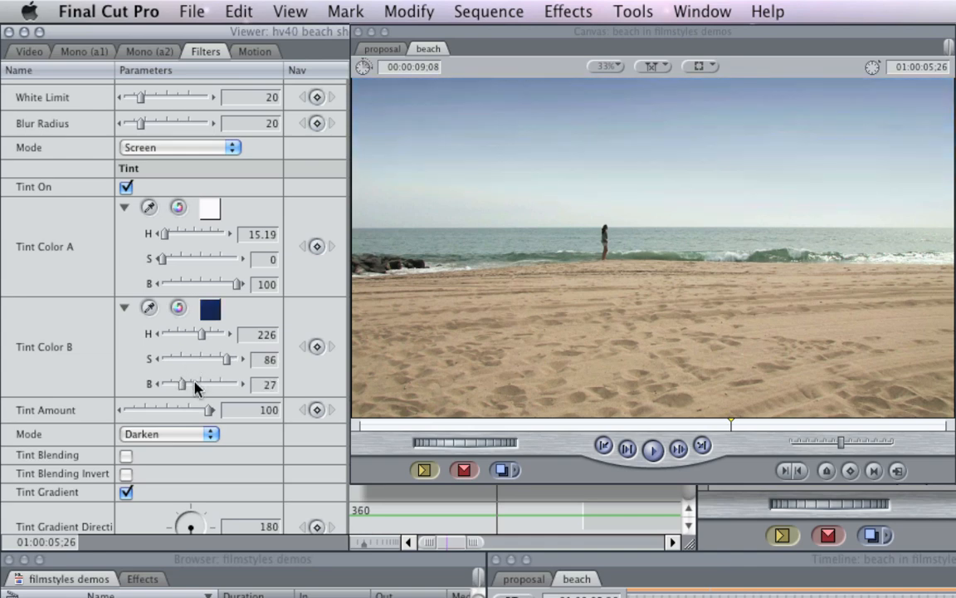
pyautogui.scroll(5, 197, 386)
pyautogui.scroll(-9, 197, 386)
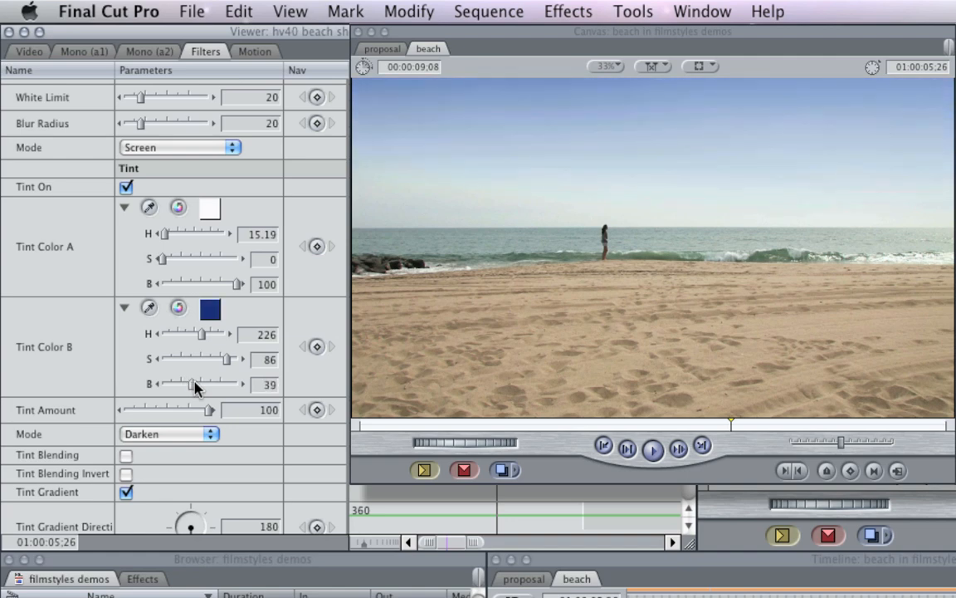
pyautogui.scroll(-5, 197, 386)
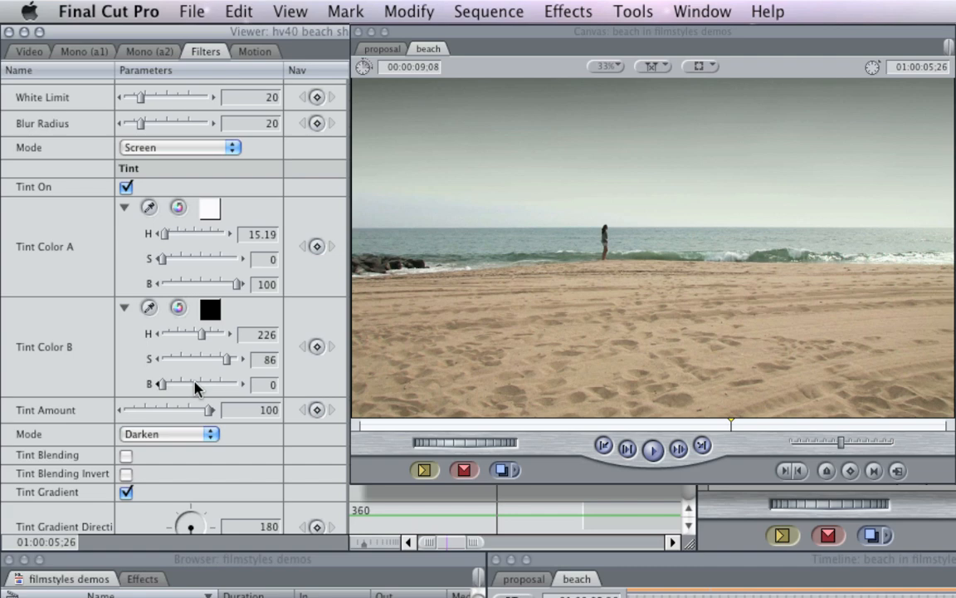
pyautogui.scroll(6, 195, 383)
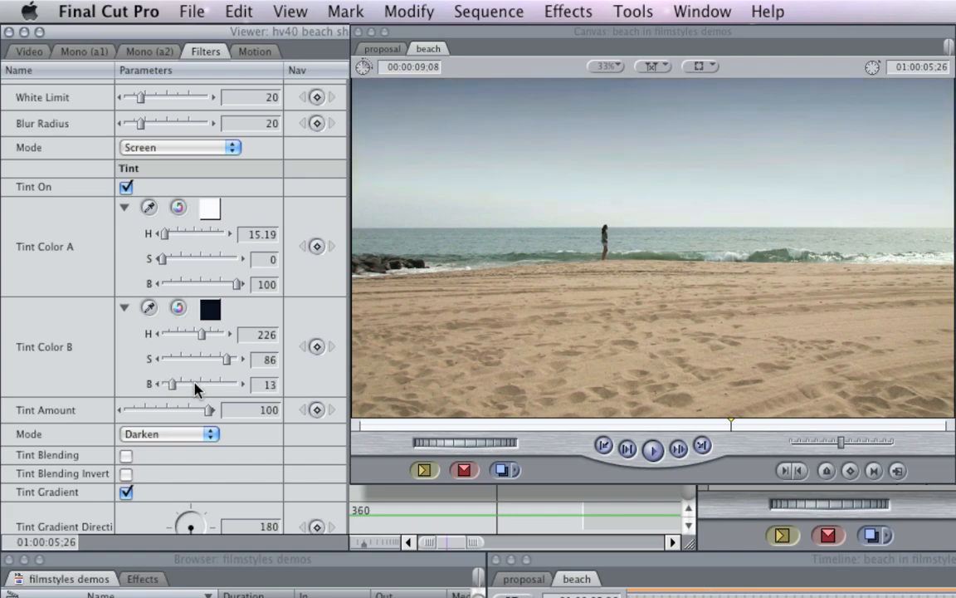
pyautogui.scroll(-2, 196, 390)
pyautogui.scroll(-2, 196, 390)
# Step: Compare the beach shot without and with the dark sky tint, leaving the tint on
pyautogui.click(126, 187)
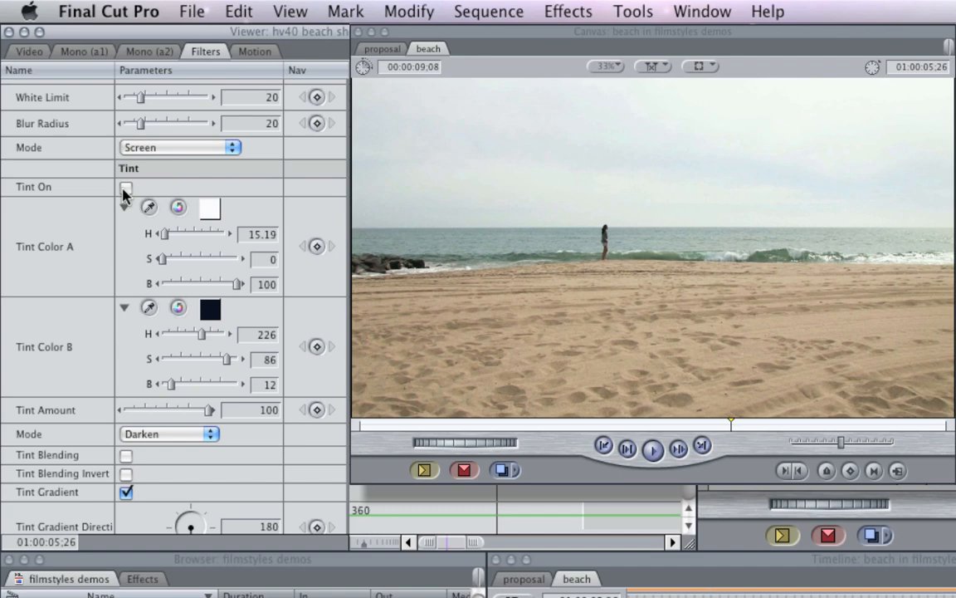
pyautogui.click(125, 189)
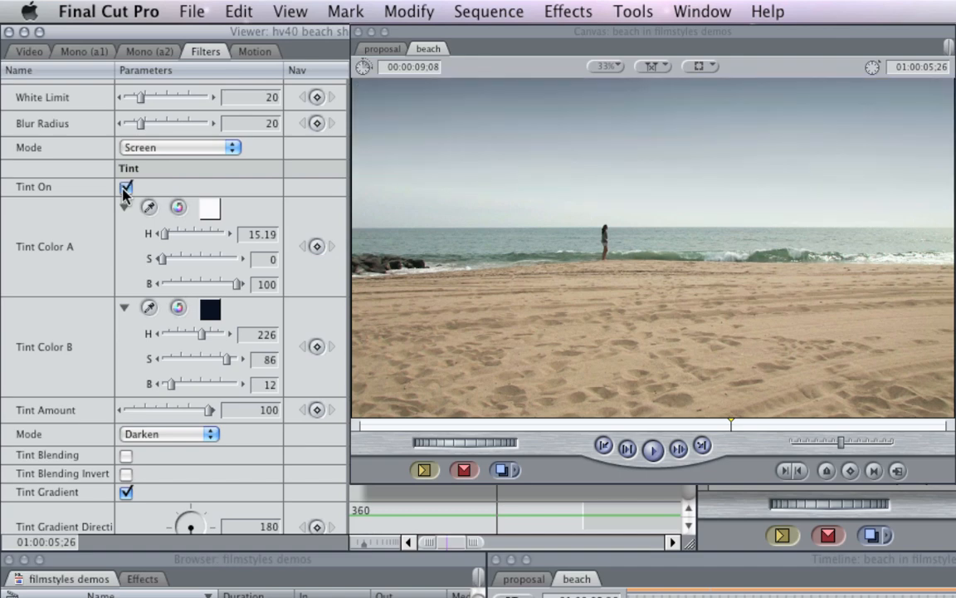
pyautogui.scroll(-6, 71, 301)
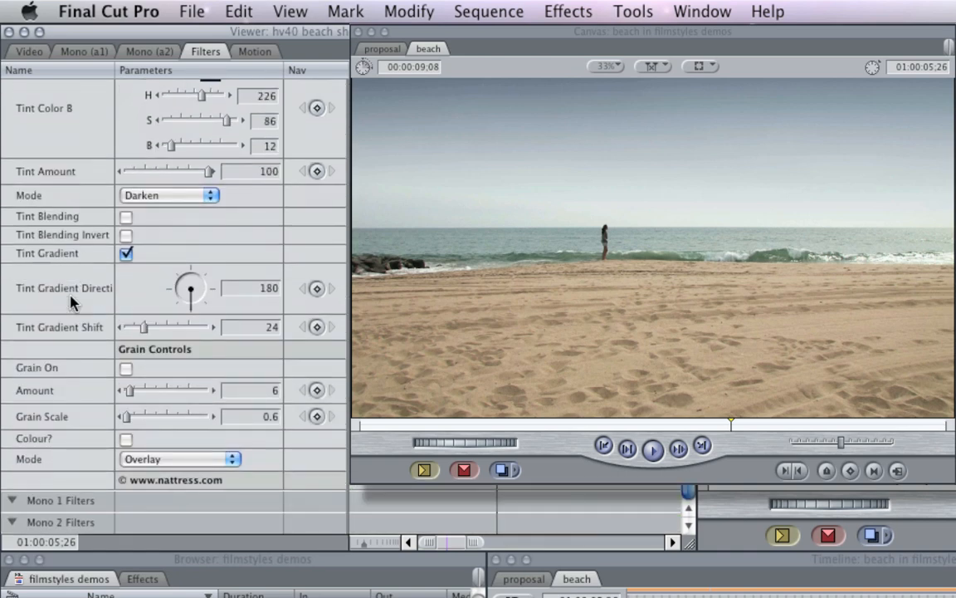
# Step: In the second filter, G DVC 35, set Darken to 95 and Feather to 0 to give the oval a hard, dark surround
pyautogui.scroll(-6, 83, 396)
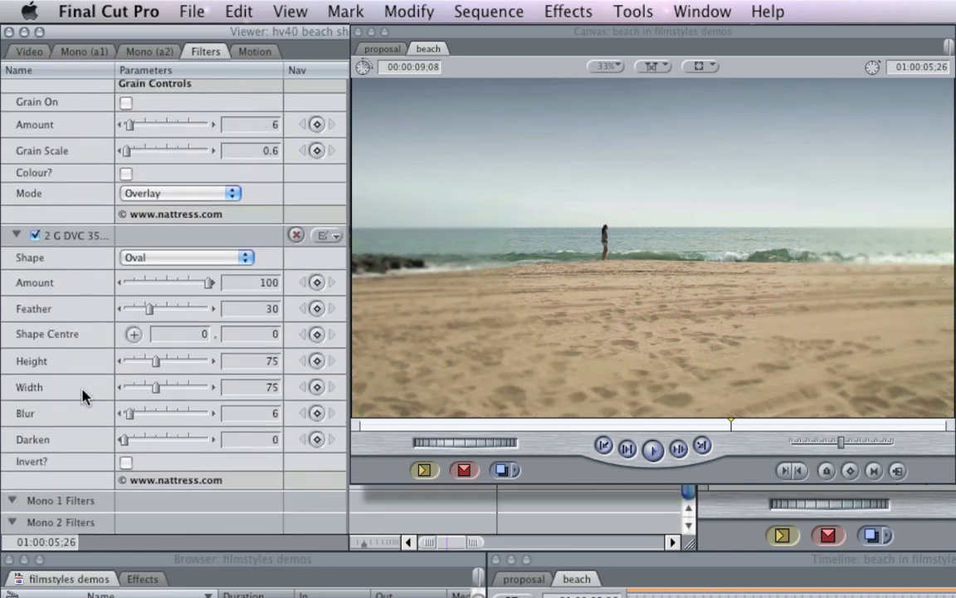
pyautogui.click(151, 439)
pyautogui.moveTo(151, 442); pyautogui.dragTo(207, 442)
pyautogui.moveTo(150, 308); pyautogui.dragTo(86, 310)
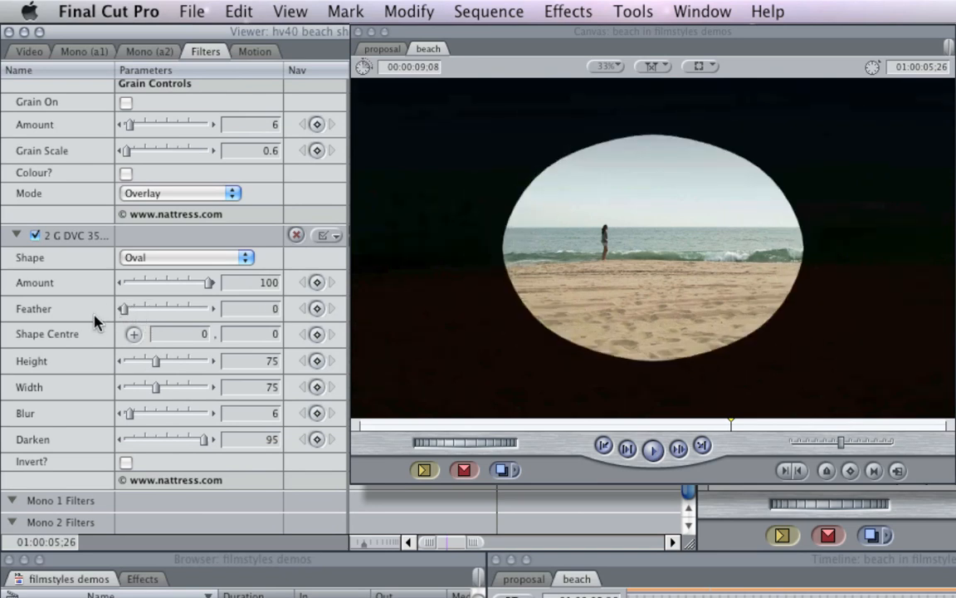
# Step: Change the G DVC 35 filter's shape to Rectangle and set its Width to 200 so it spans the frame
pyautogui.click(159, 259)
pyautogui.click(153, 244)
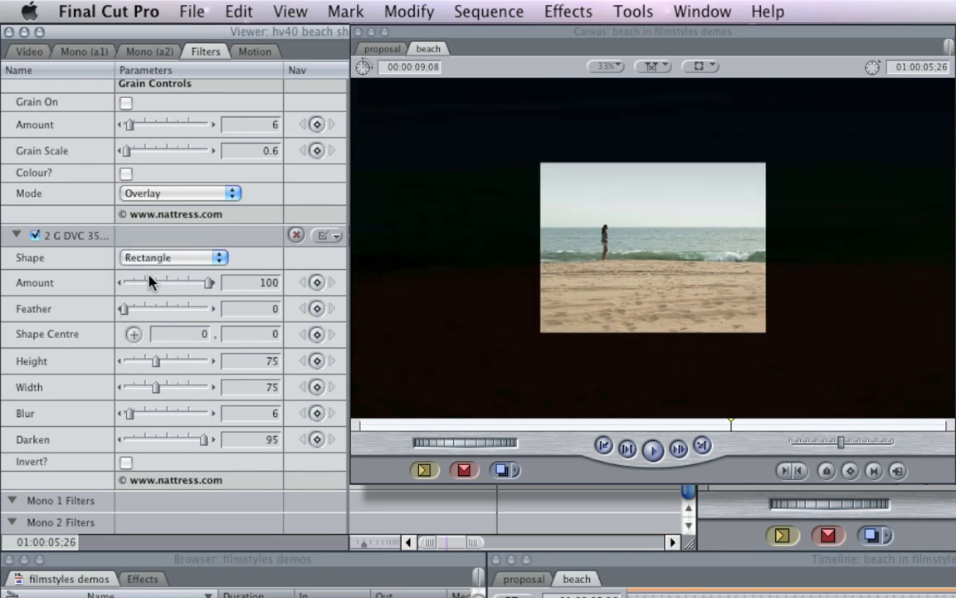
pyautogui.click(169, 384)
pyautogui.scroll(15, 169, 386)
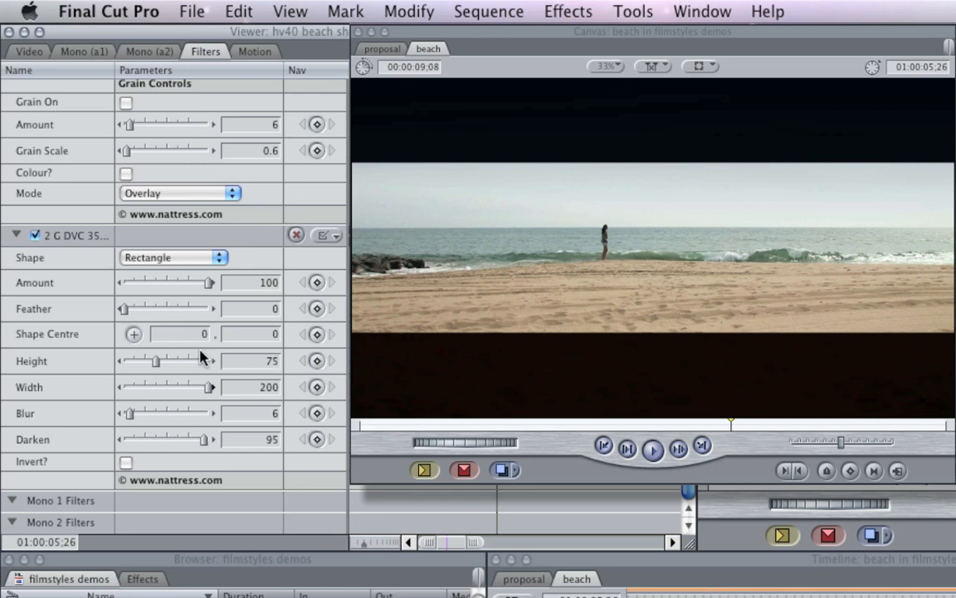
# Step: Soften the rectangular band by setting Feather to 49, Darken to 0 and Blur to 15
pyautogui.click(155, 308)
pyautogui.moveTo(155, 311); pyautogui.dragTo(156, 310)
pyautogui.moveTo(124, 440); pyautogui.dragTo(150, 417)
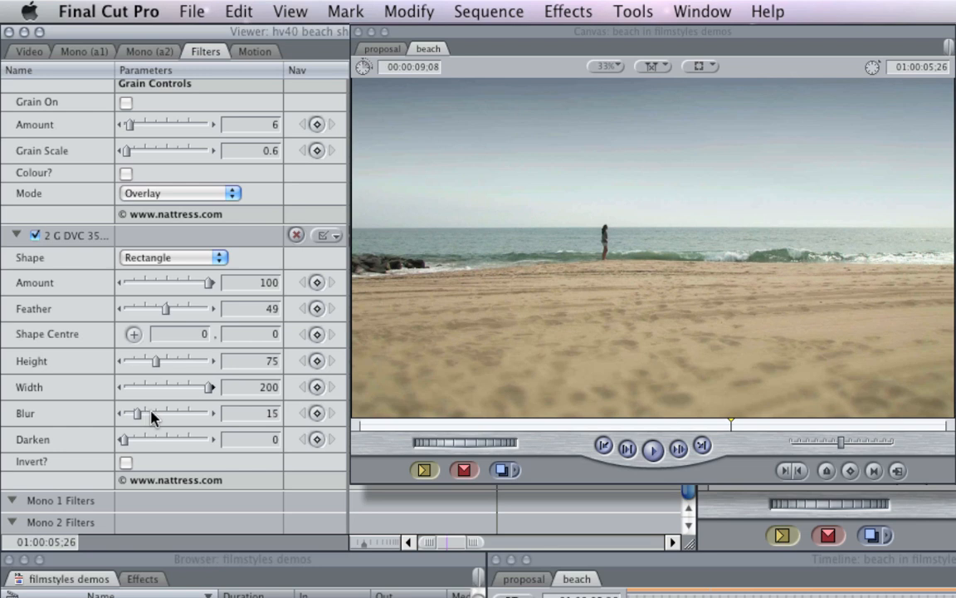
# Step: Set the G DVC 35 filter's Darken to 41, checking the shot with the filter off and on
pyautogui.moveTo(141, 437); pyautogui.dragTo(166, 442)
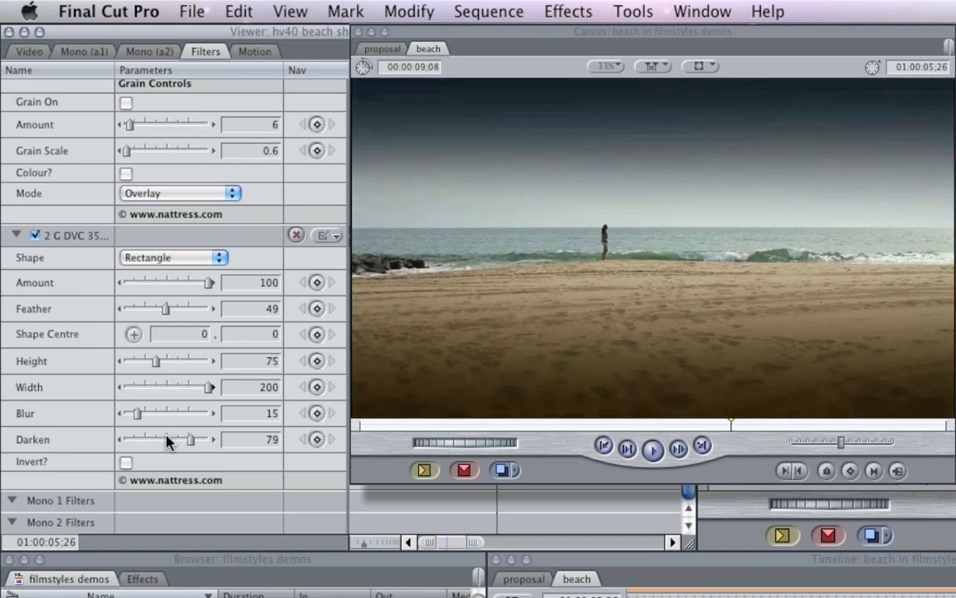
pyautogui.moveTo(166, 442); pyautogui.dragTo(166, 441)
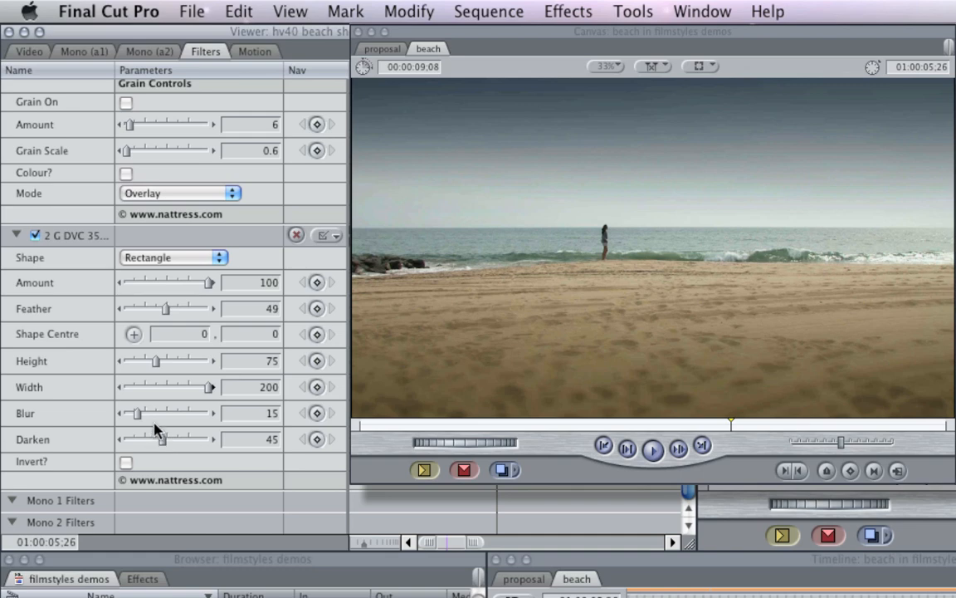
pyautogui.click(35, 236)
pyautogui.click(35, 236)
pyautogui.moveTo(152, 445); pyautogui.dragTo(149, 442)
# Step: Compare the beach shot without and with the G DVC 35 filter, leave it on and fine-tune its Darken amount
pyautogui.click(35, 236)
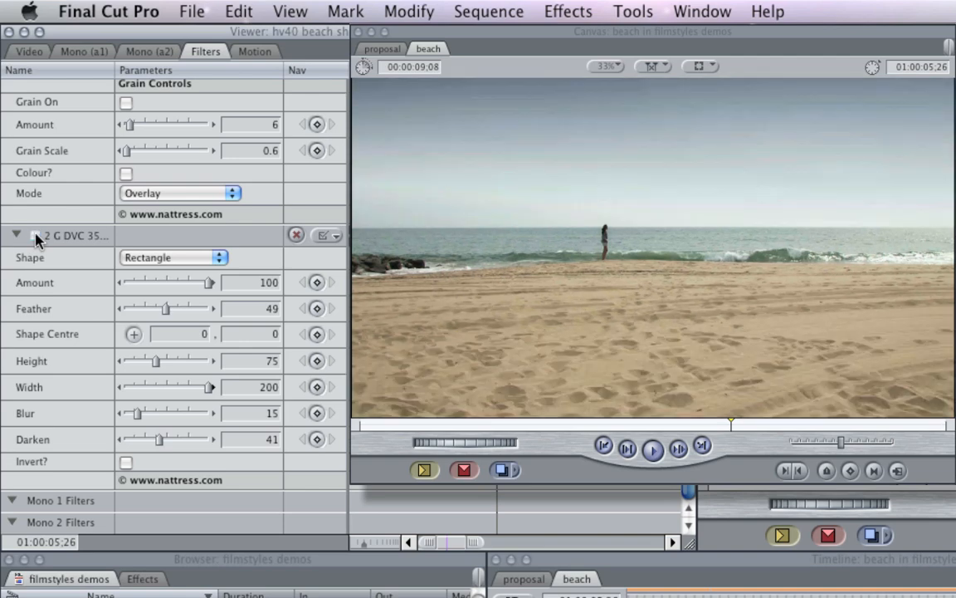
pyautogui.click(34, 237)
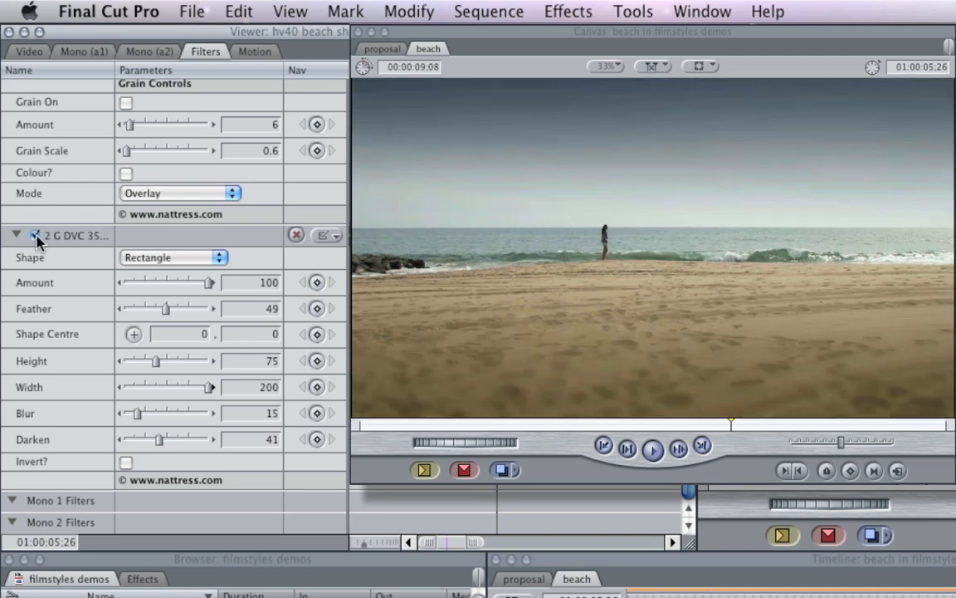
pyautogui.click(35, 237)
pyautogui.click(34, 236)
pyautogui.moveTo(141, 444); pyautogui.dragTo(141, 444)
# Step: Compare the shot with the G DVC Film filter off and on, leaving the filter enabled
pyautogui.scroll(15, 83, 237)
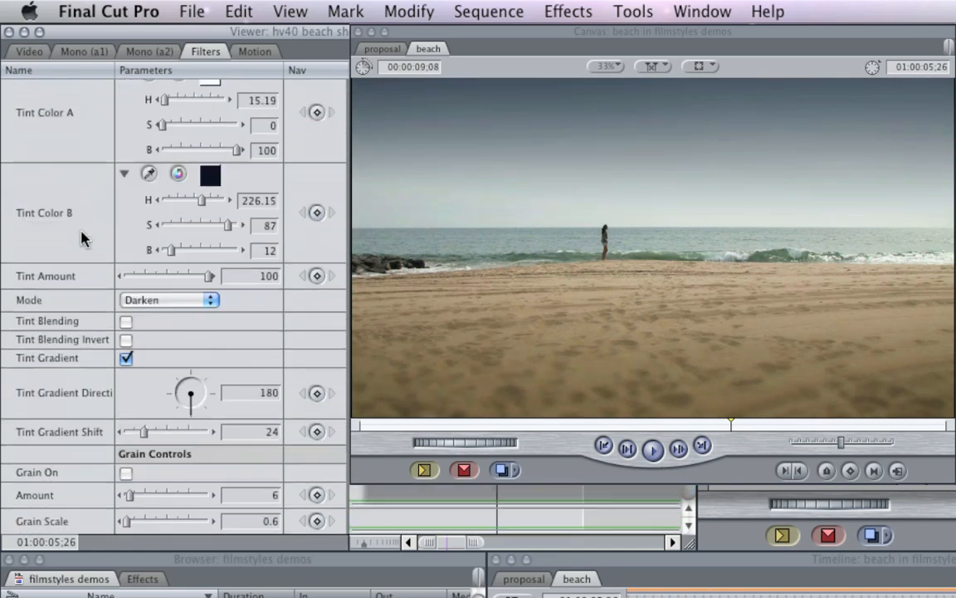
pyautogui.scroll(10, 80, 239)
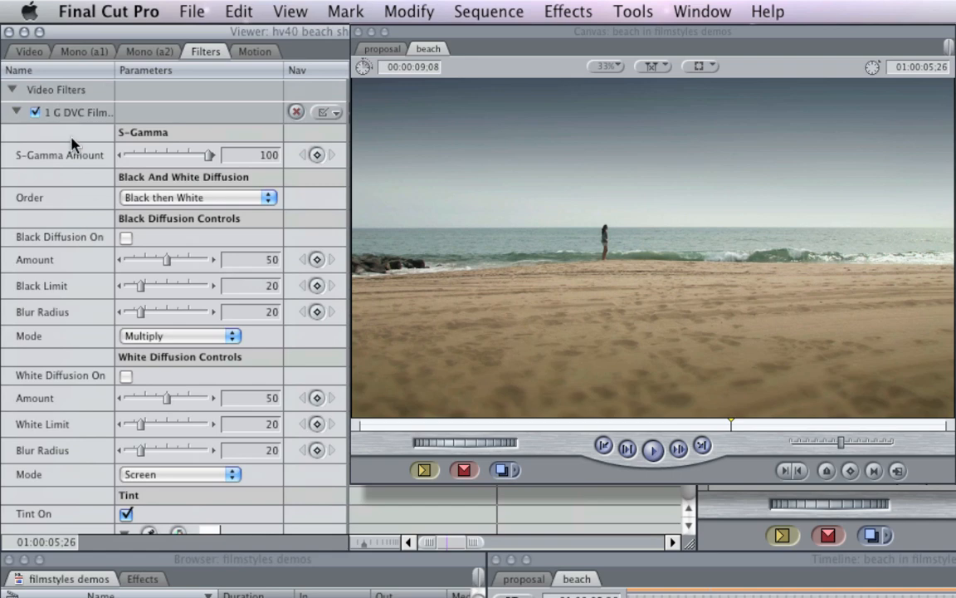
pyautogui.click(35, 112)
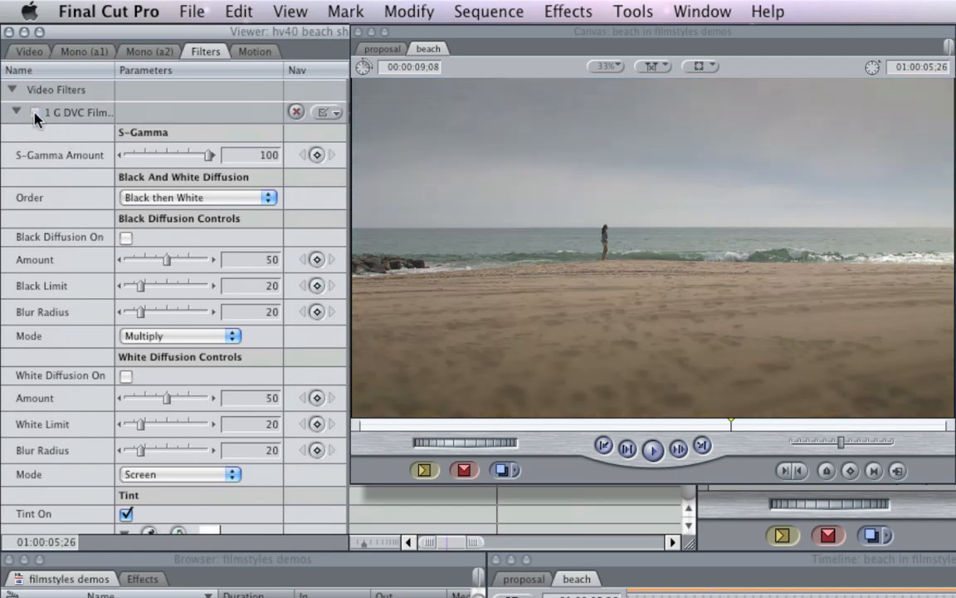
pyautogui.click(35, 113)
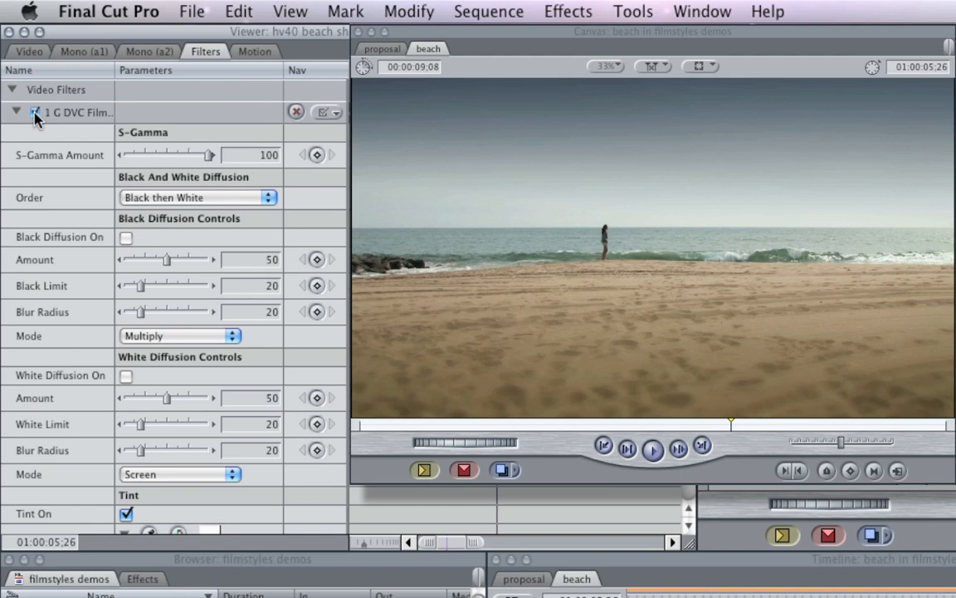
# Step: Remove the Filters attribute from the hv40 beach shoot a1-09 clip on track V1 of the beach sequence
pyautogui.rightClick(520, 418)
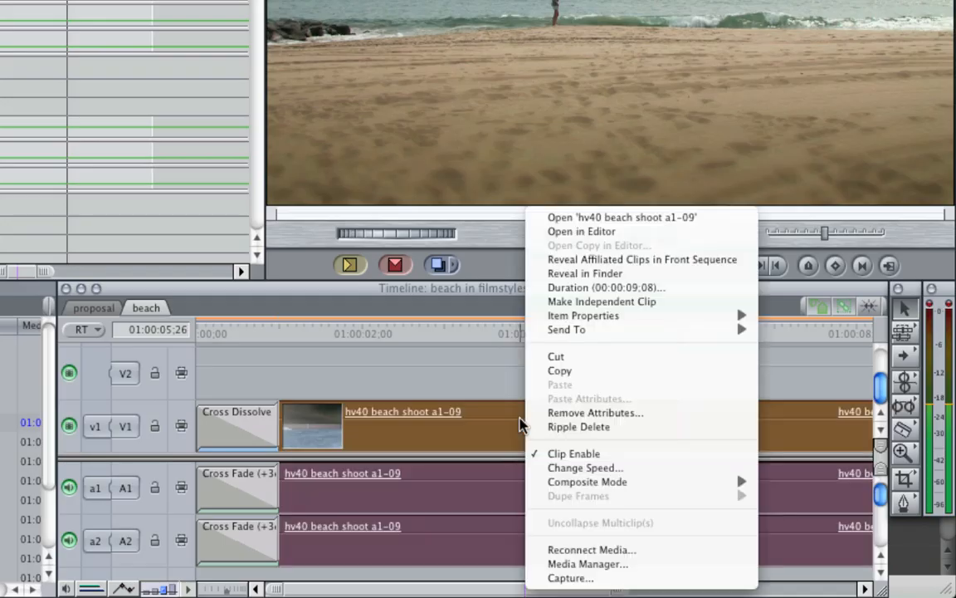
pyautogui.click(539, 413)
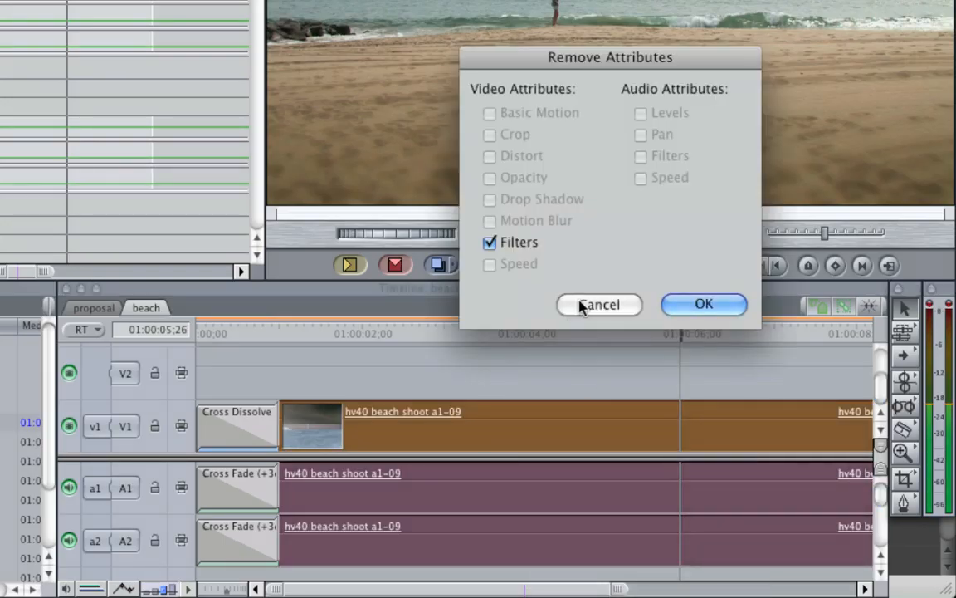
pyautogui.click(704, 305)
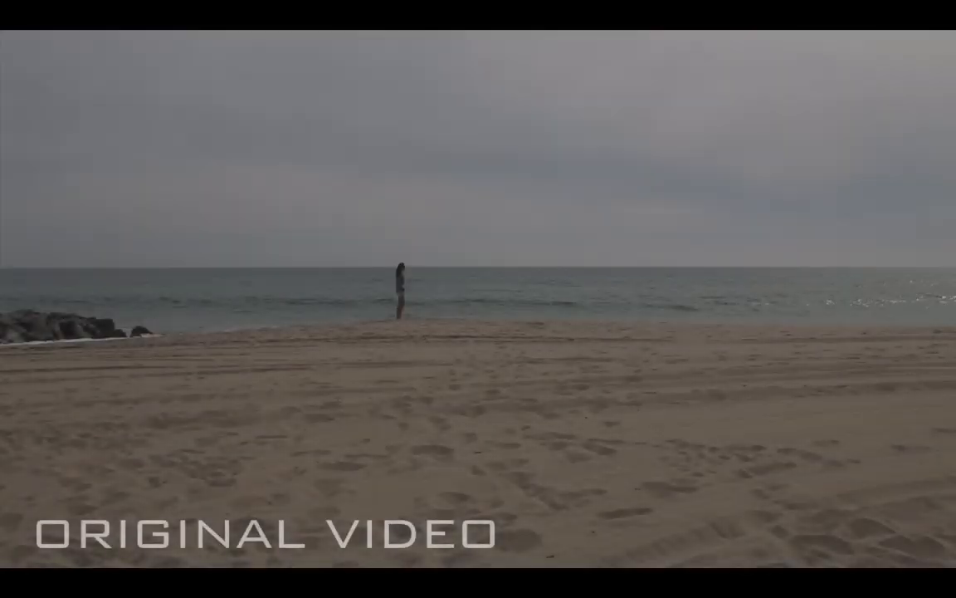